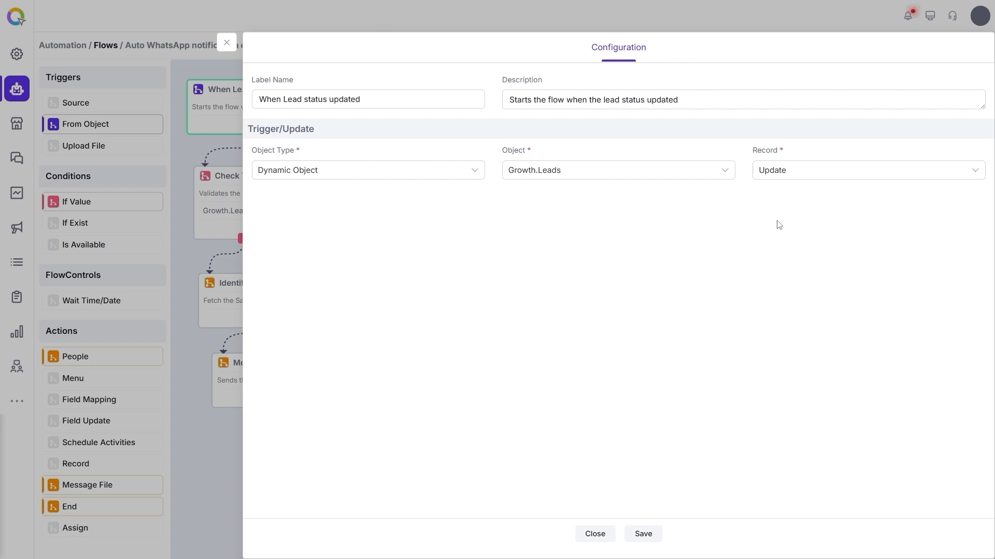
# - Close the trigger settings and review the If Value condition of the lead status check node: object, field, operator and value
pyautogui.click(230, 43)
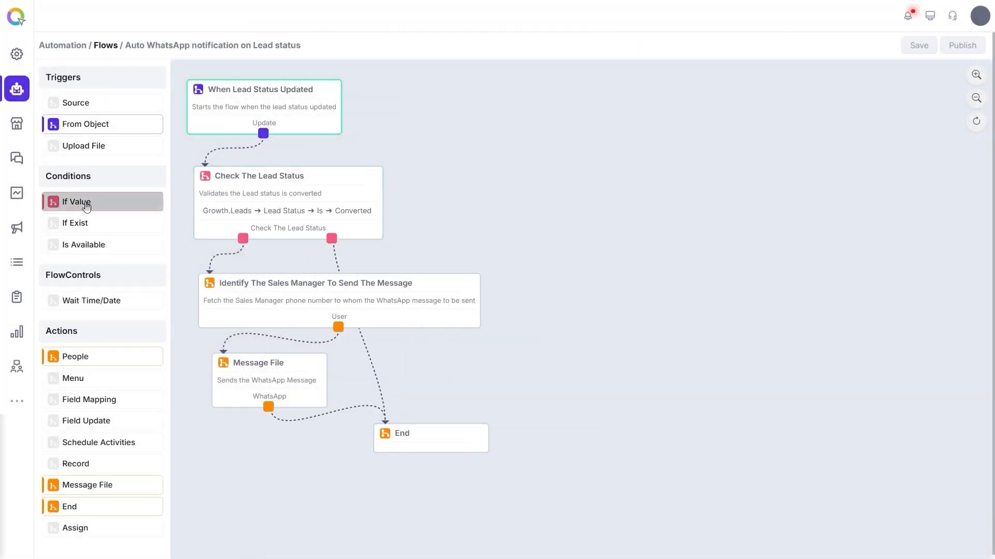
pyautogui.click(241, 184)
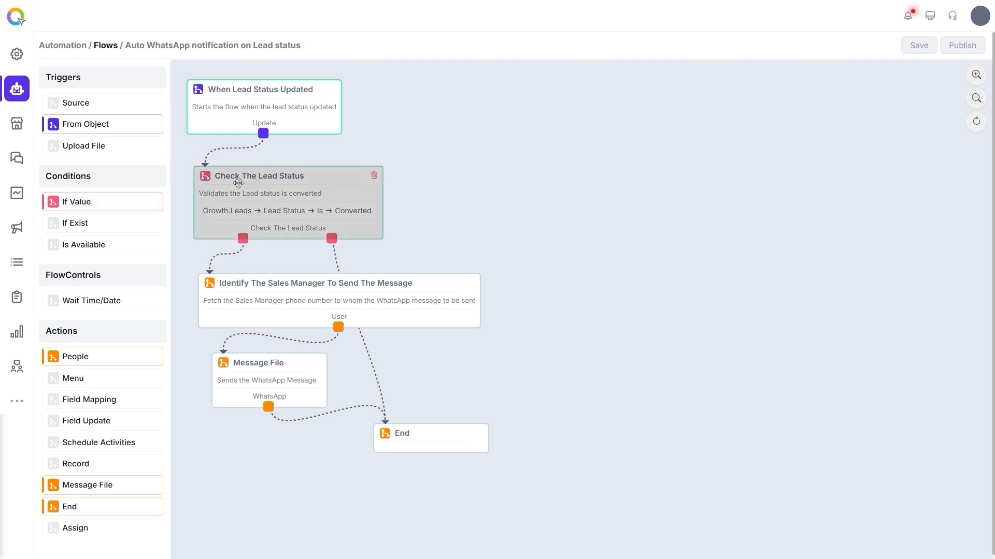
pyautogui.doubleClick(251, 182)
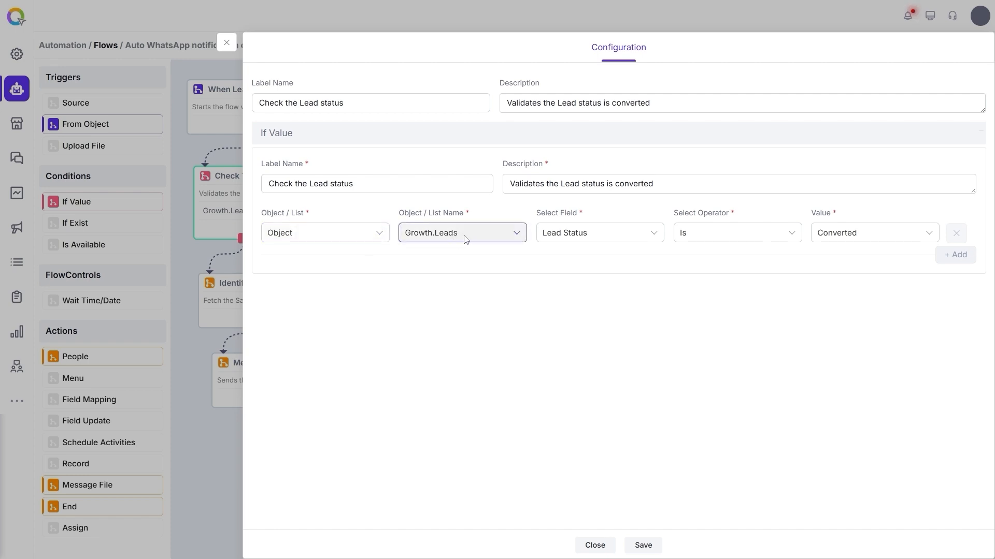
pyautogui.click(608, 232)
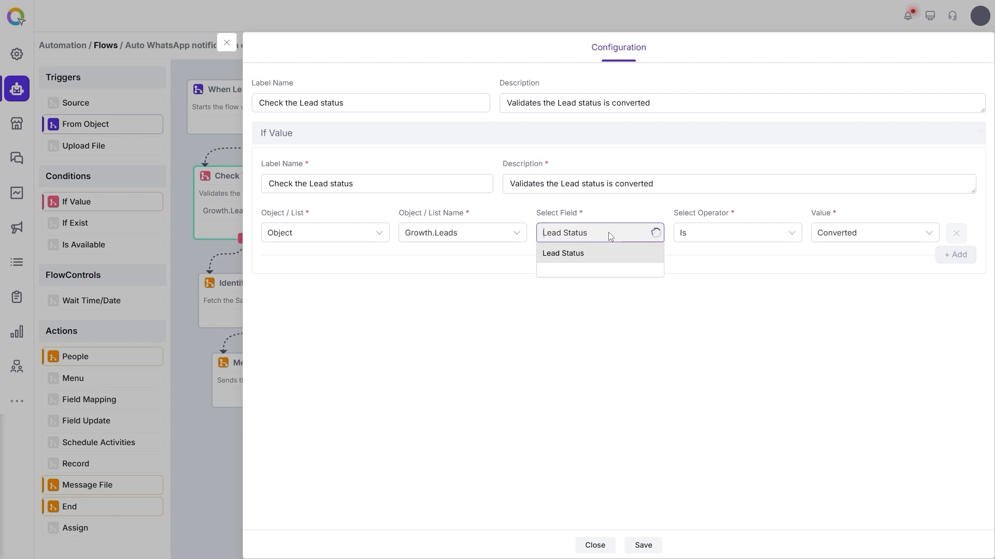
pyautogui.click(708, 264)
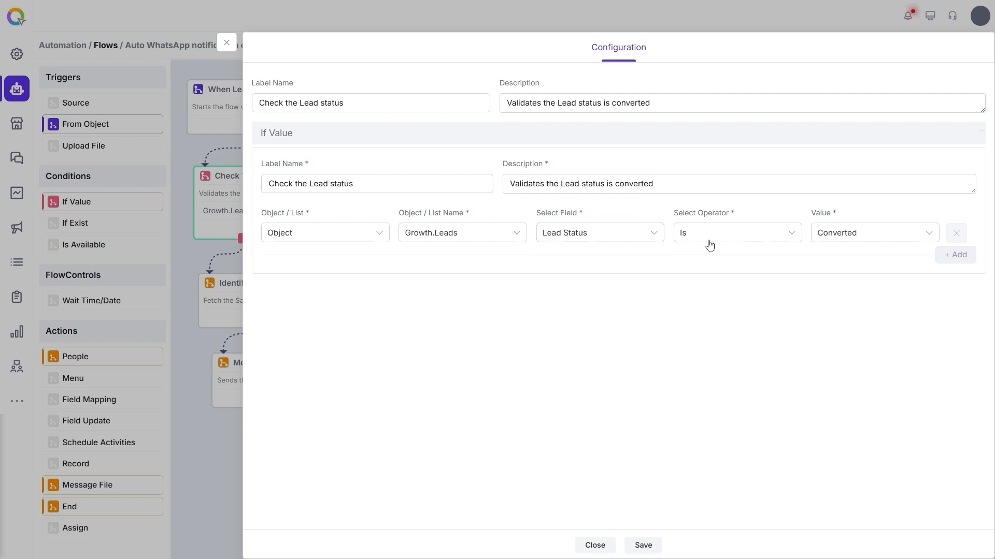
pyautogui.click(723, 233)
pyautogui.click(886, 280)
pyautogui.click(895, 232)
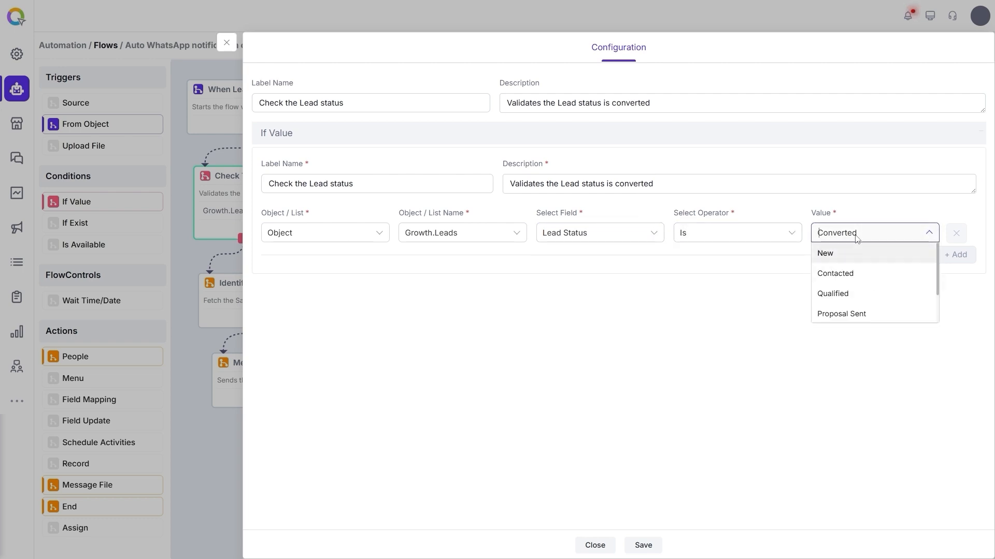
pyautogui.click(651, 325)
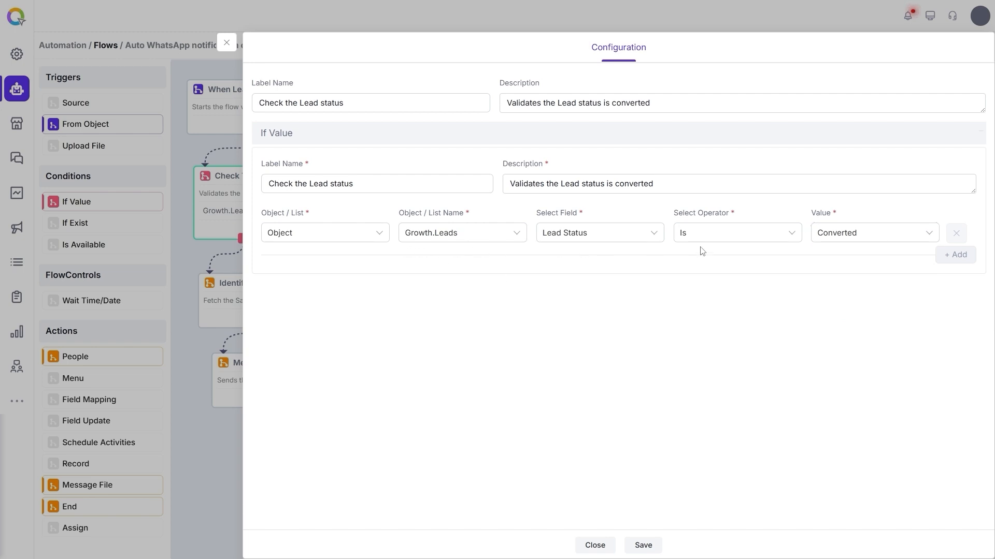
pyautogui.click(226, 42)
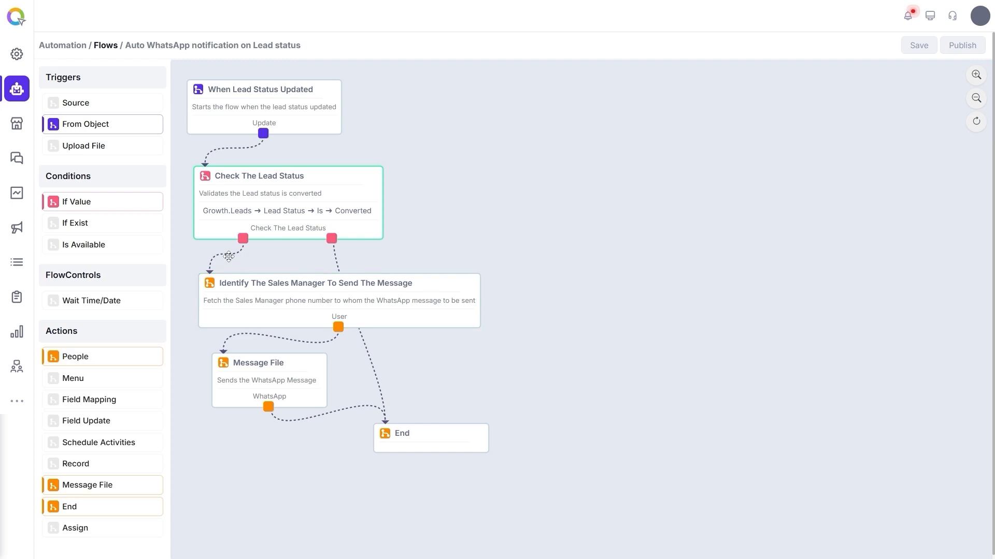
# - Open the node that identifies the sales manager and review its people type, selected user and user field type
pyautogui.click(268, 285)
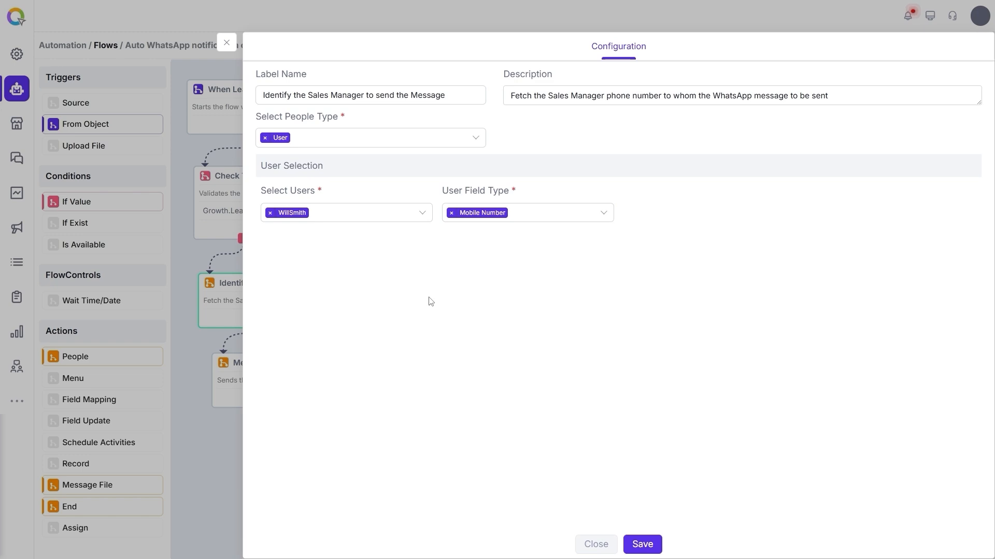
pyautogui.click(366, 143)
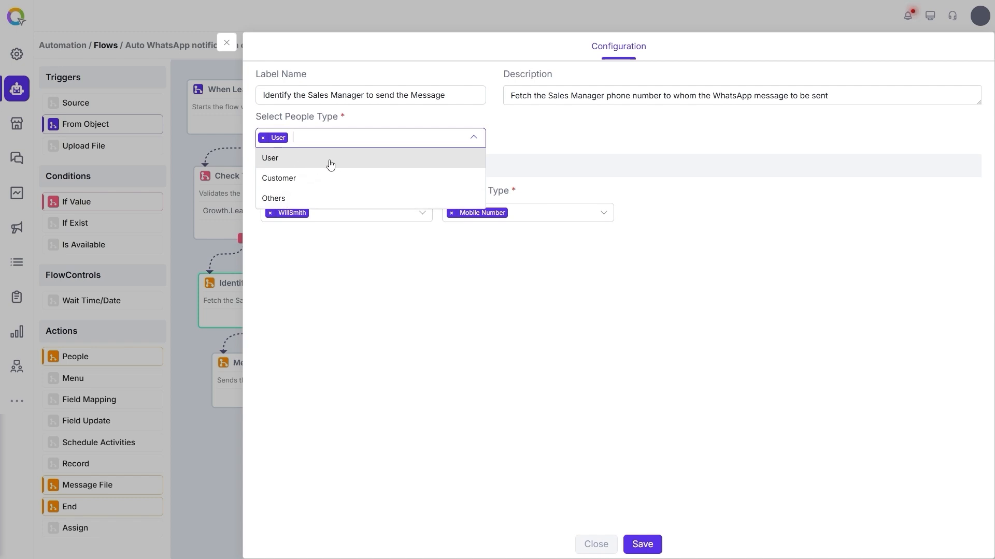
pyautogui.click(520, 143)
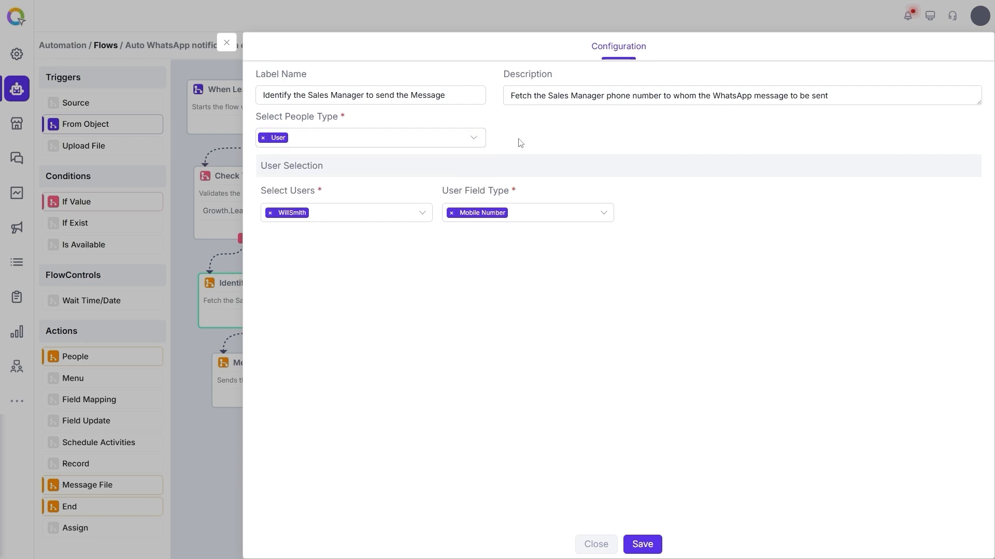
pyautogui.click(339, 223)
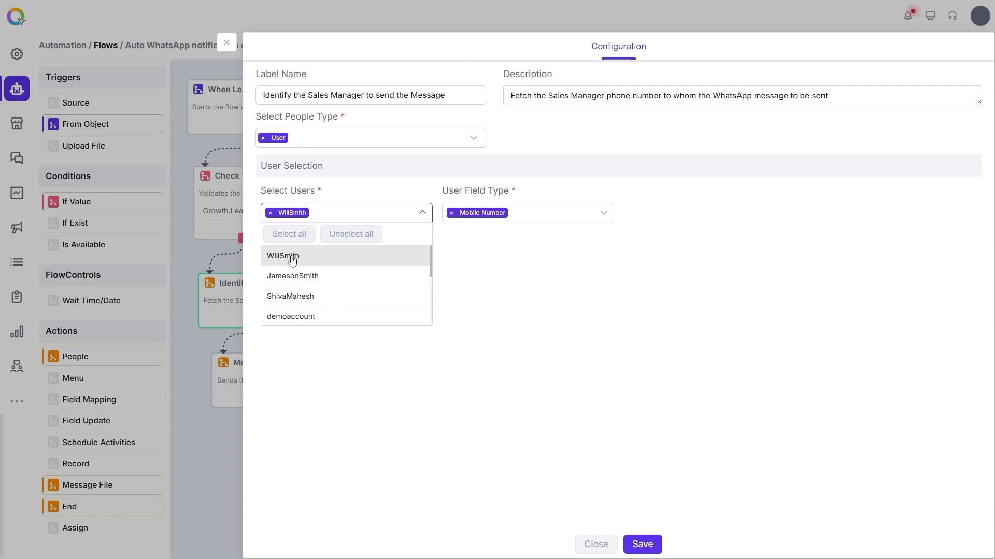
pyautogui.click(470, 251)
pyautogui.click(542, 214)
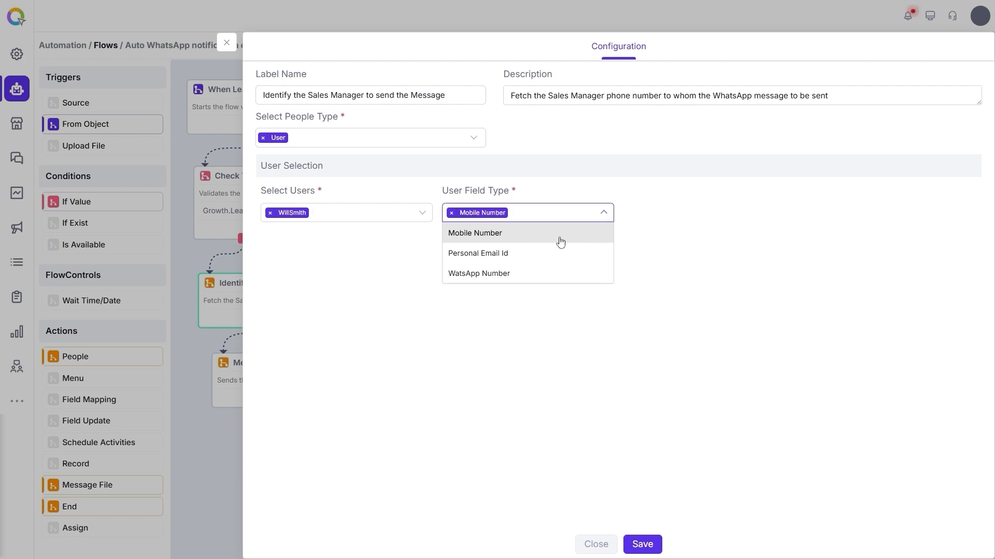
pyautogui.click(680, 243)
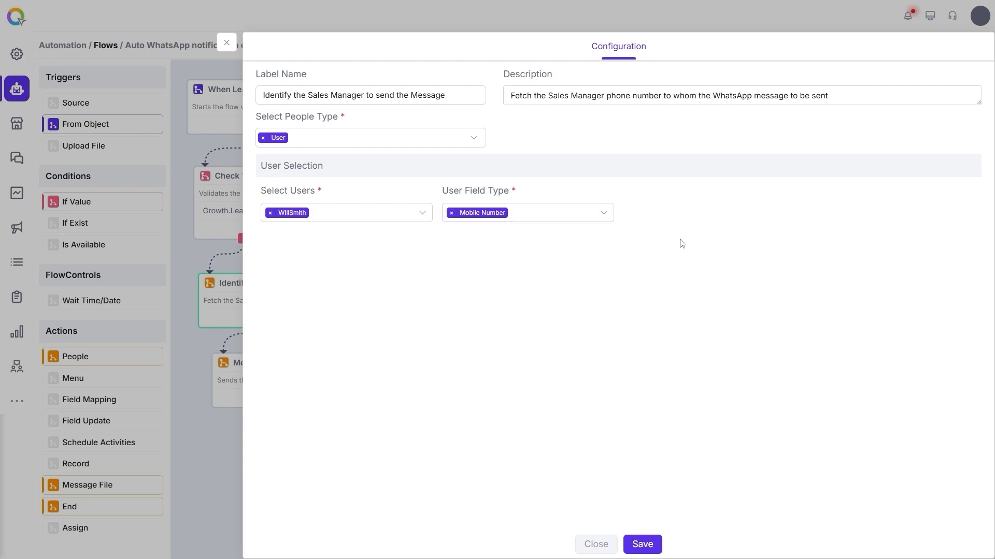
pyautogui.click(342, 144)
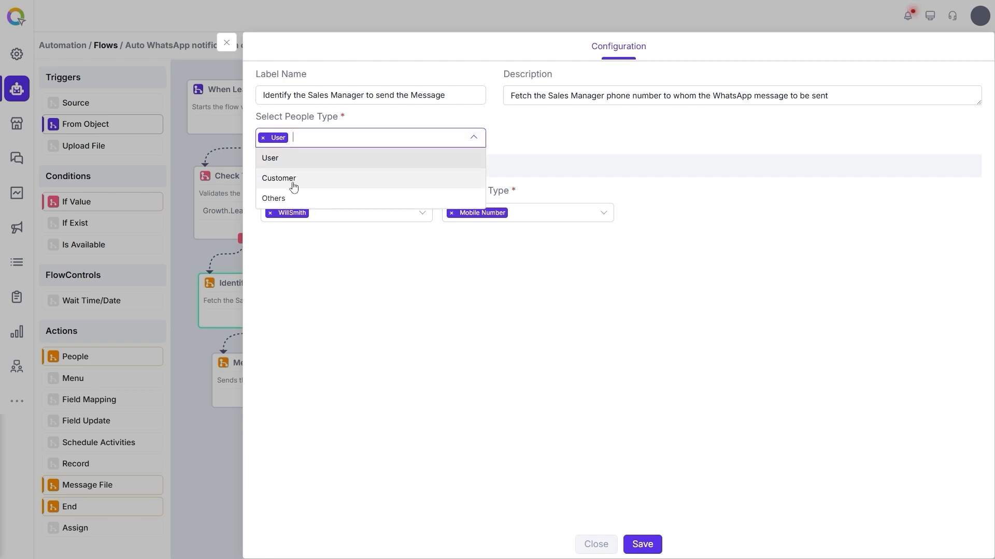
pyautogui.click(503, 294)
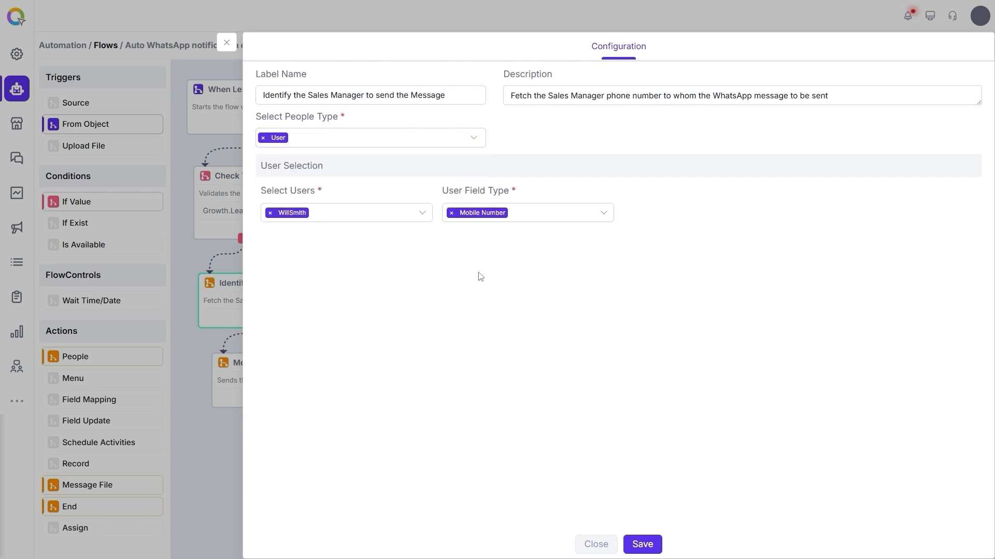
pyautogui.click(227, 42)
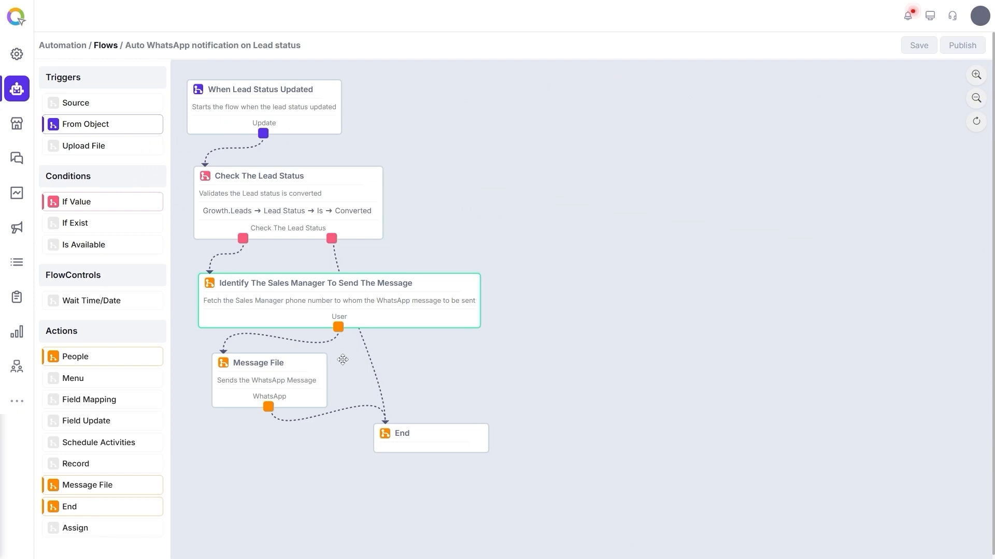
# - Open the Message File node and review its WhatsApp message type, approved template and variable mappings
pyautogui.click(282, 378)
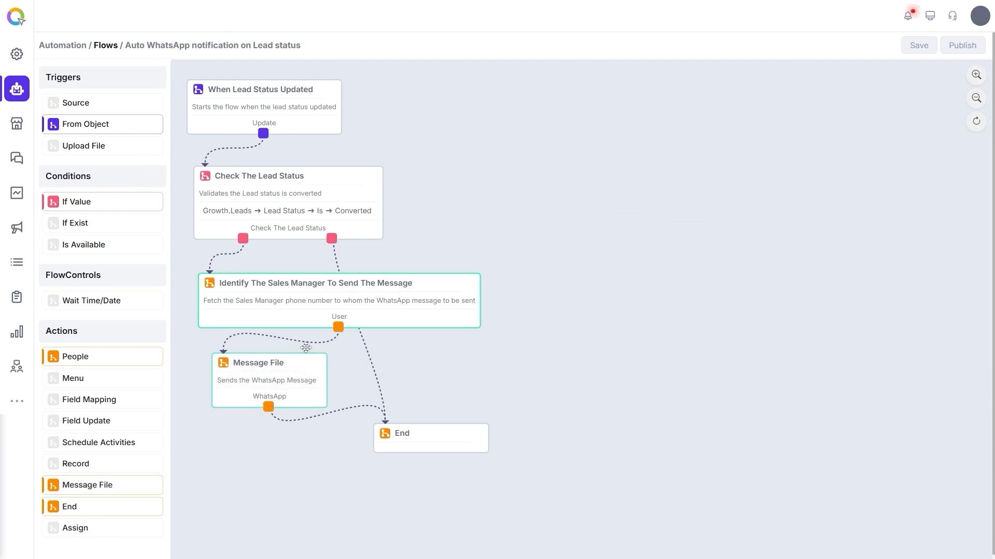
pyautogui.click(272, 369)
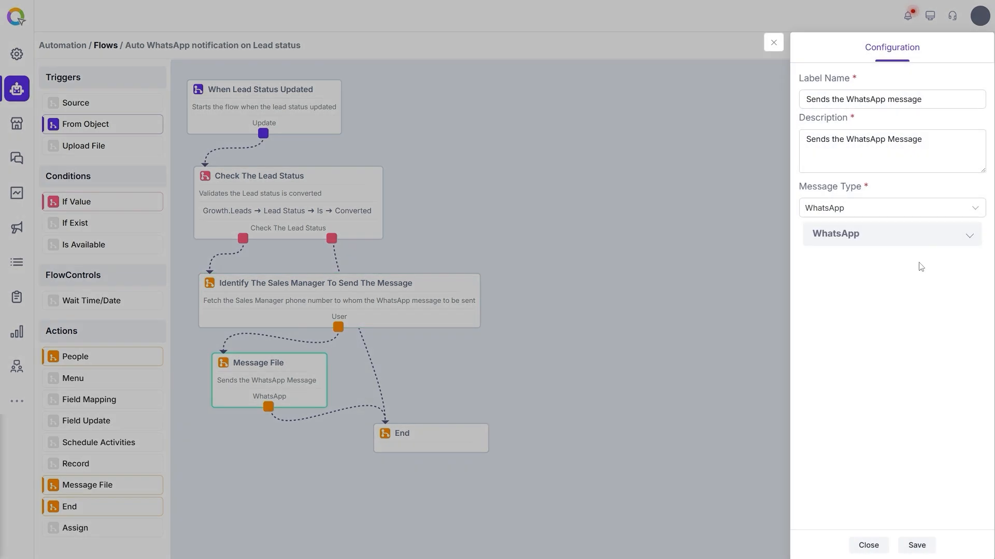
pyautogui.click(865, 222)
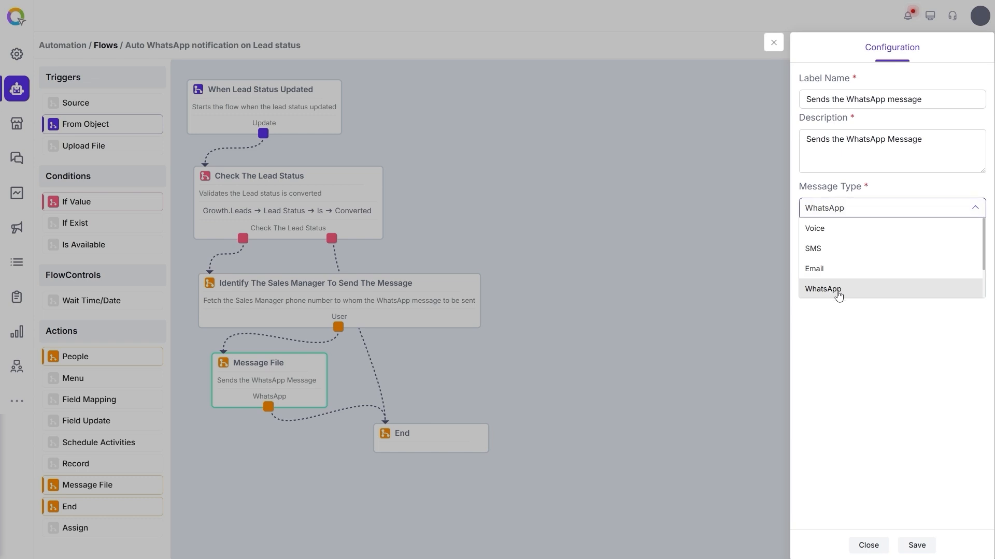
pyautogui.click(837, 291)
pyautogui.click(865, 235)
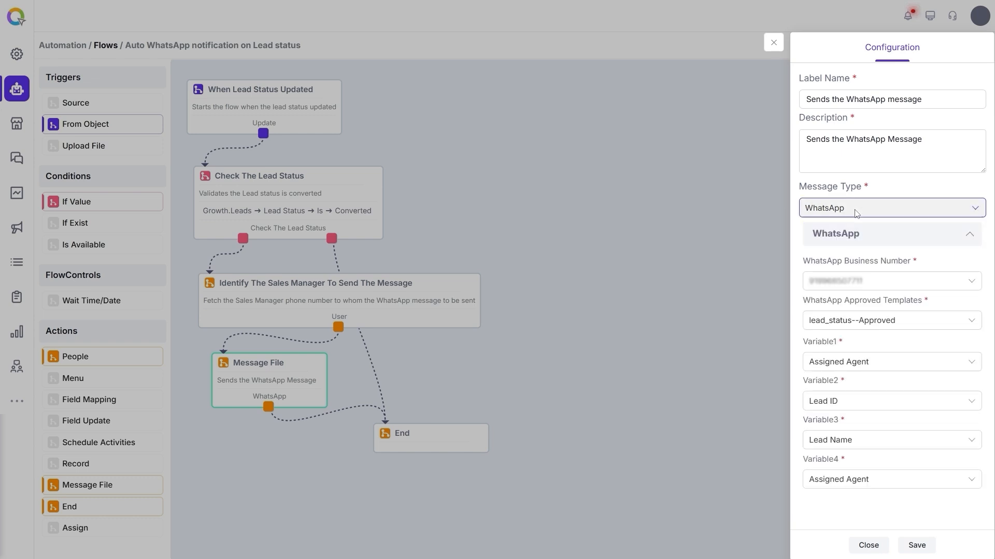
pyautogui.click(888, 327)
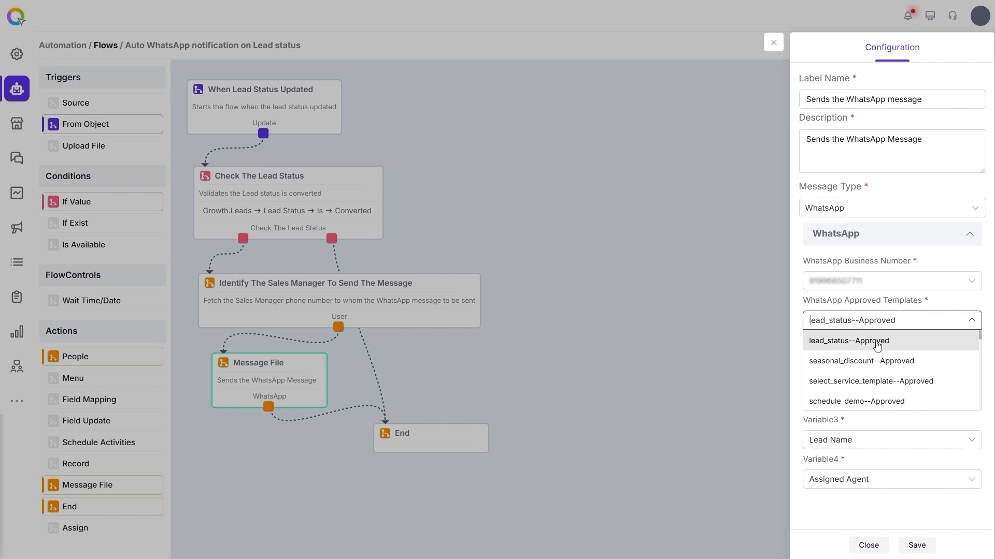
pyautogui.click(987, 340)
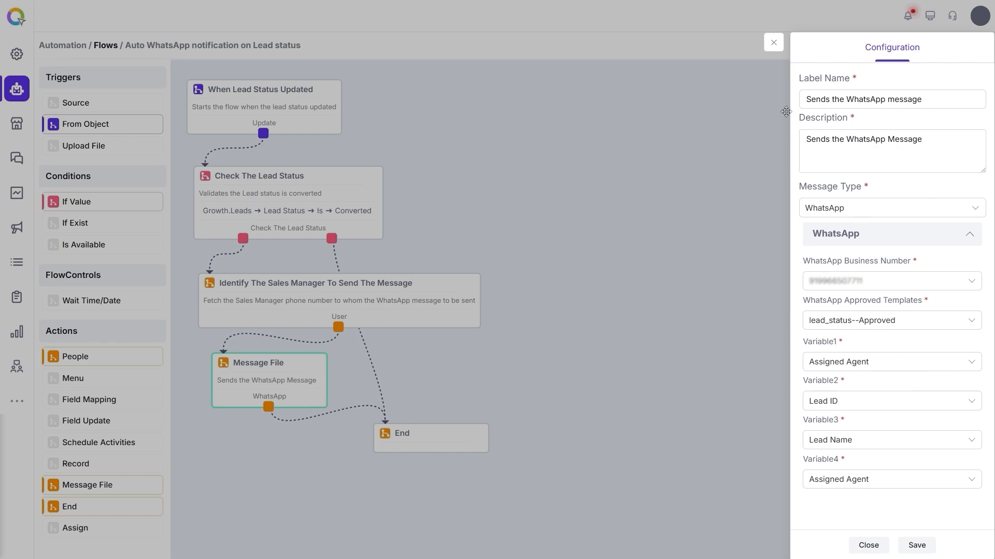
pyautogui.click(773, 42)
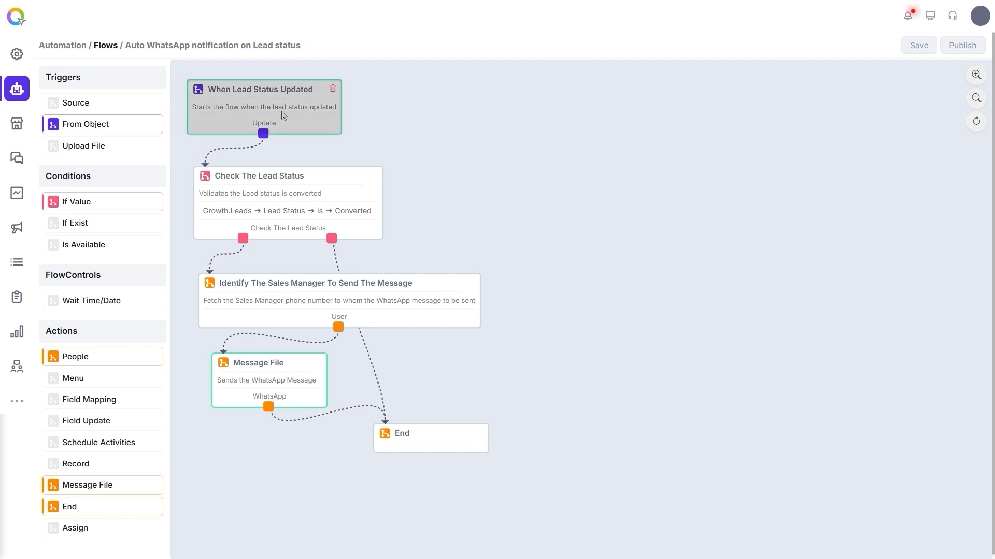
# - Select each node of the flow in turn on the canvas to trace its sequence
pyautogui.click(326, 206)
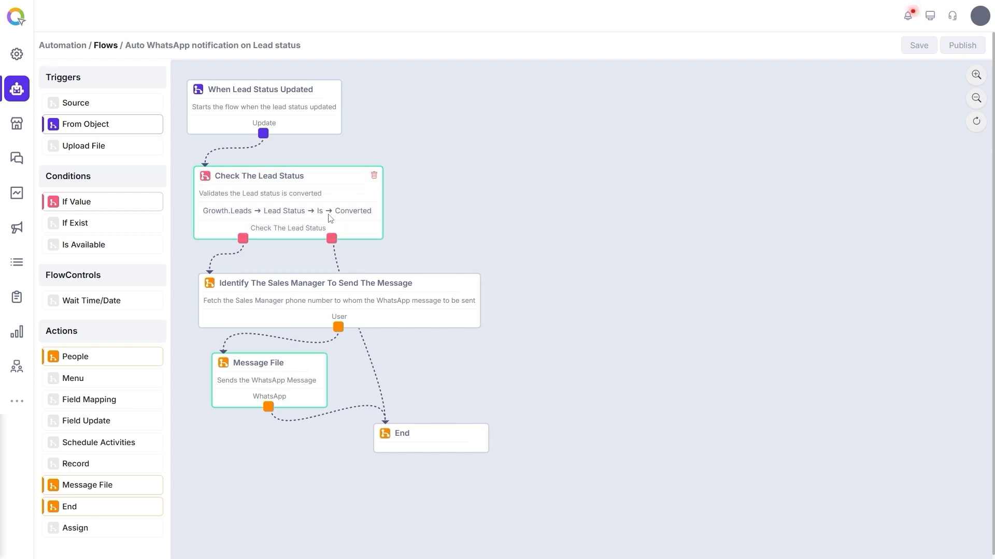
pyautogui.click(296, 284)
pyautogui.click(289, 386)
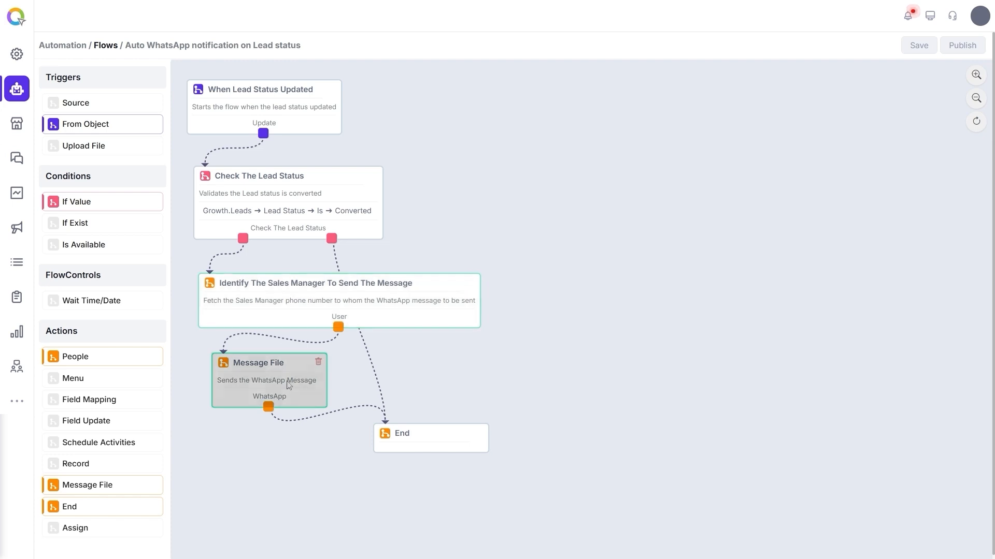